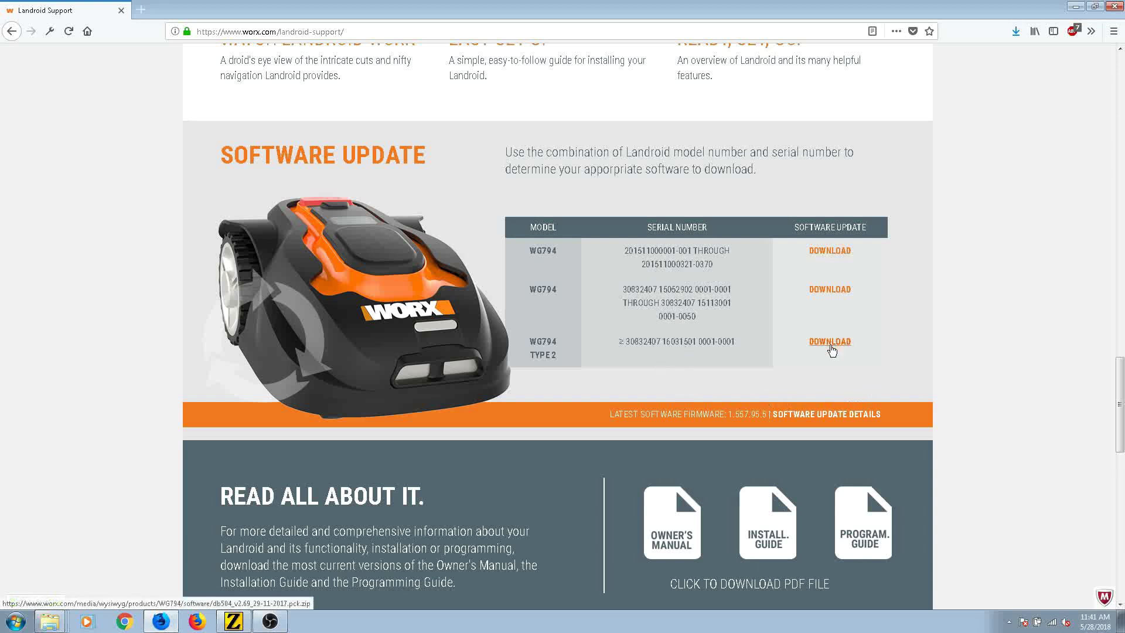
- Permanently delete db504_v2.61_16-06-2017.pck and LOG_WG794_20180418_#1 from the USB drive (G:)
{"action": "key", "text": "alt+Tab"}
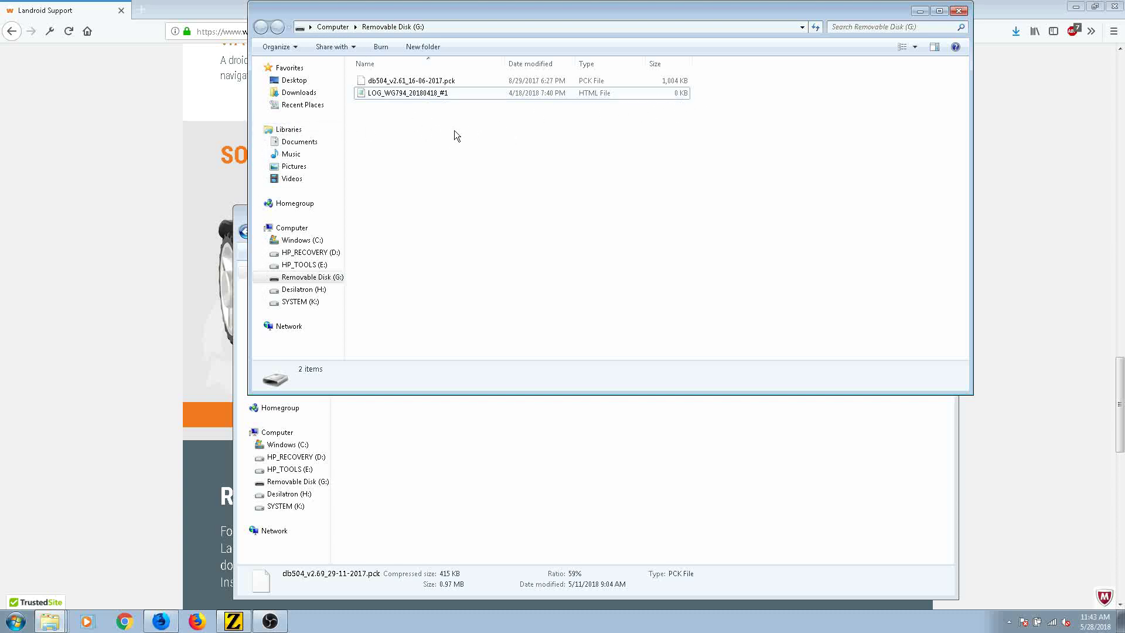
{"action": "left_click_drag", "start_coordinate": [455, 131], "coordinate": [386, 71]}
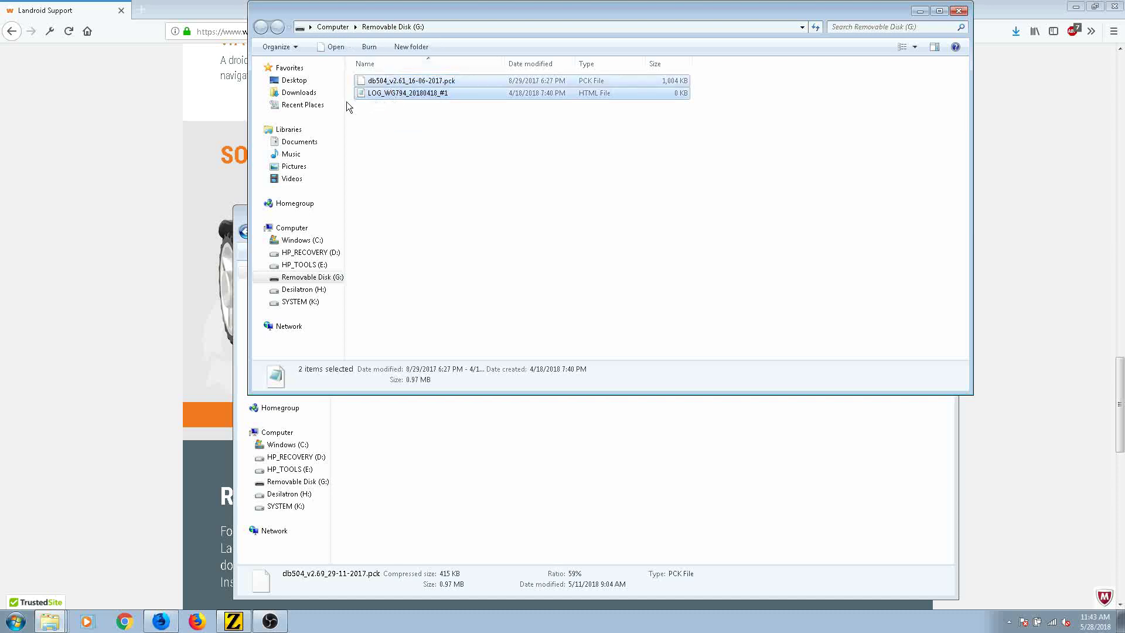
{"action": "key", "text": "shift+Delete"}
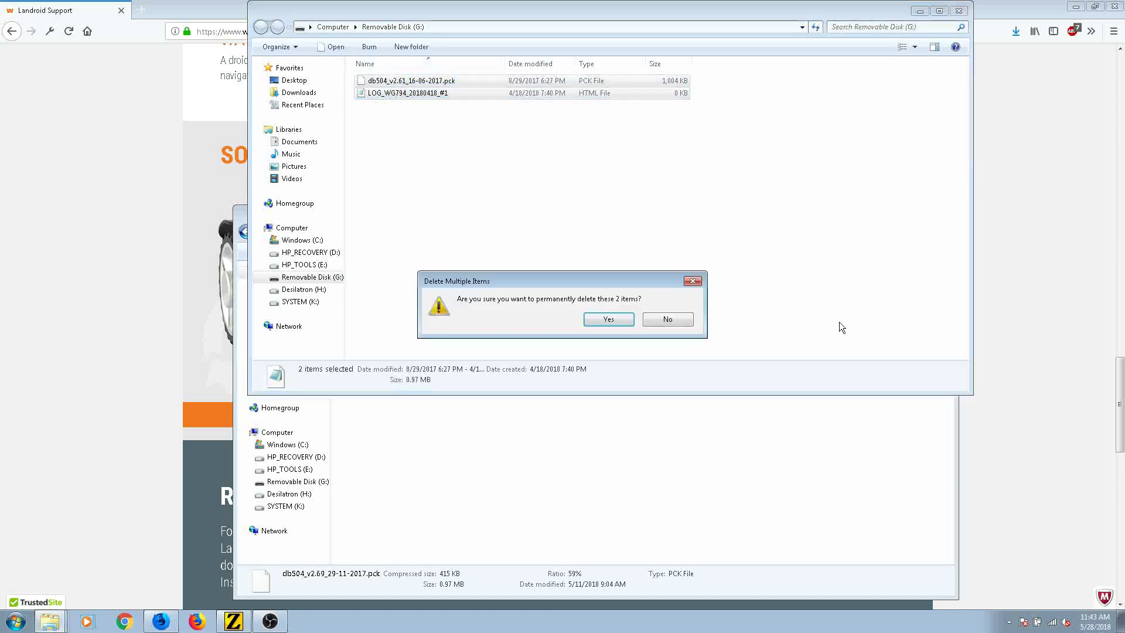
{"action": "left_click", "coordinate": [608, 319]}
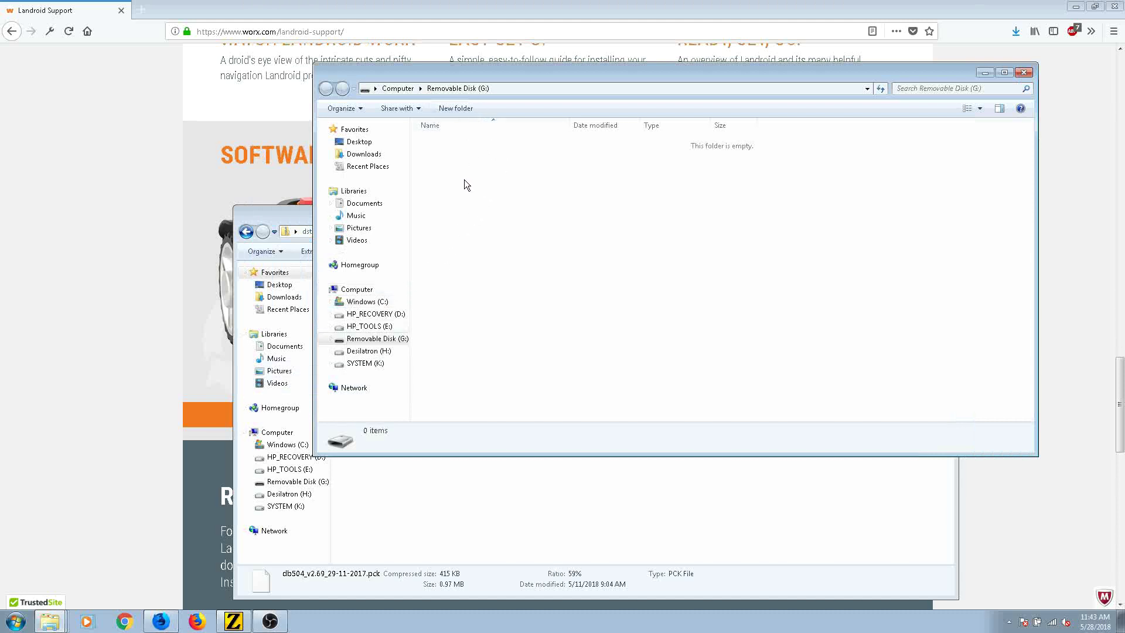
- Copy db504_v2.69_29-11-2017.pck from the downloaded zip onto Removable Disk (G:)
{"action": "key", "text": "alt+Tab"}
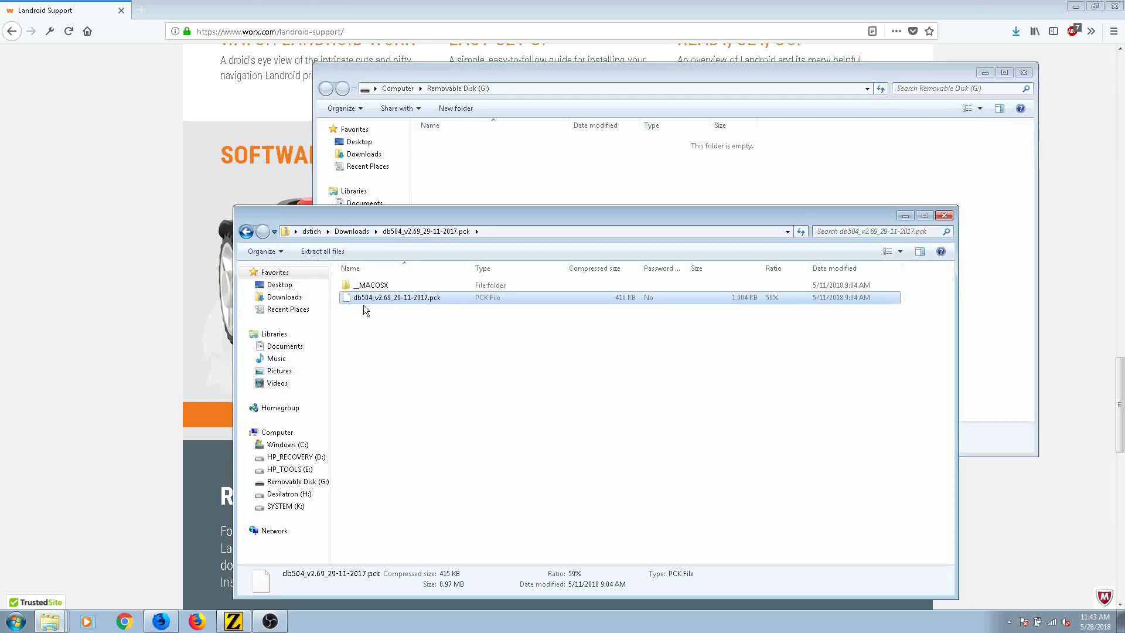
{"action": "mouse_move", "coordinate": [357, 299]}
{"action": "left_mouse_down"}
{"action": "mouse_move", "coordinate": [639, 258]}
{"action": "mouse_move", "coordinate": [928, 157]}
{"action": "mouse_move", "coordinate": [706, 169]}
{"action": "left_mouse_up"}
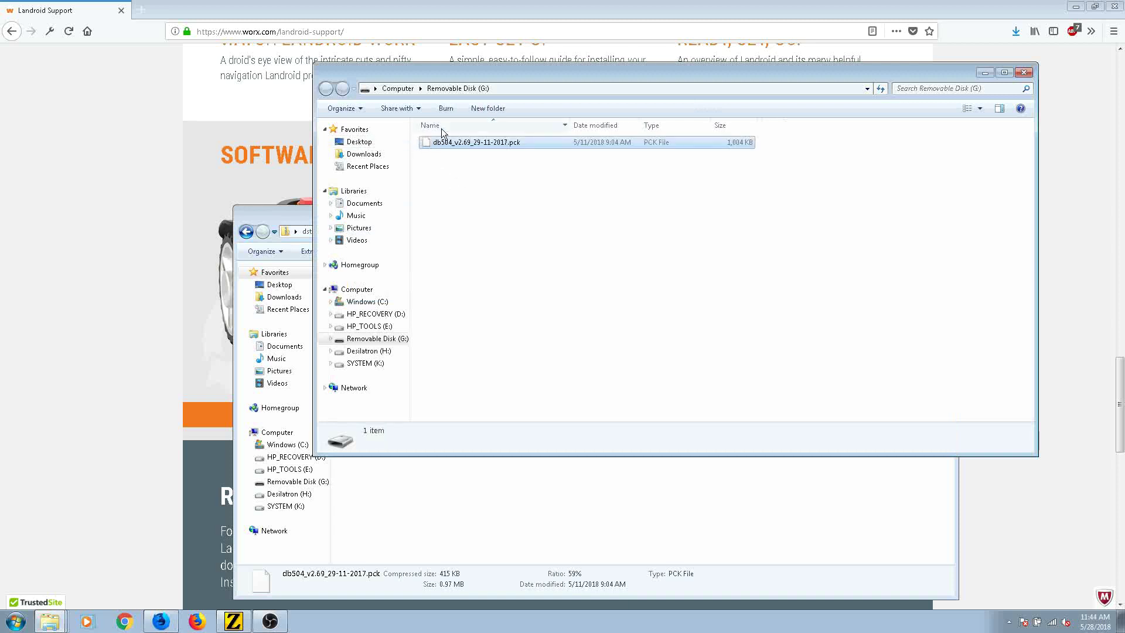